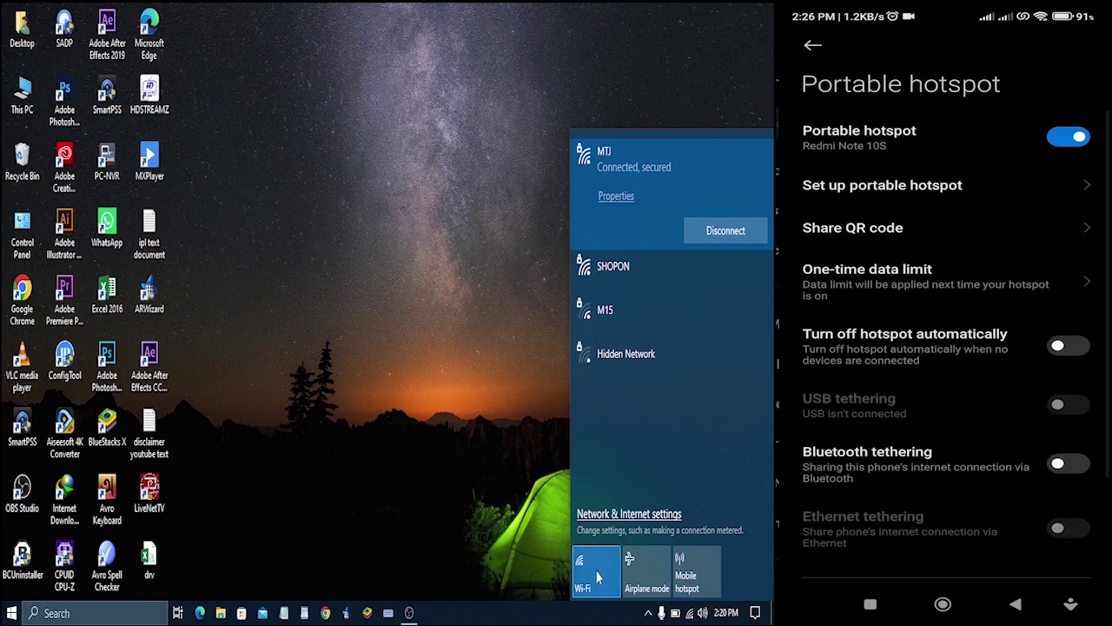
# Step: Restart the PC's Wi-Fi and connect it to the Redmi Note 10S hotspot
pyautogui.click(596, 576)
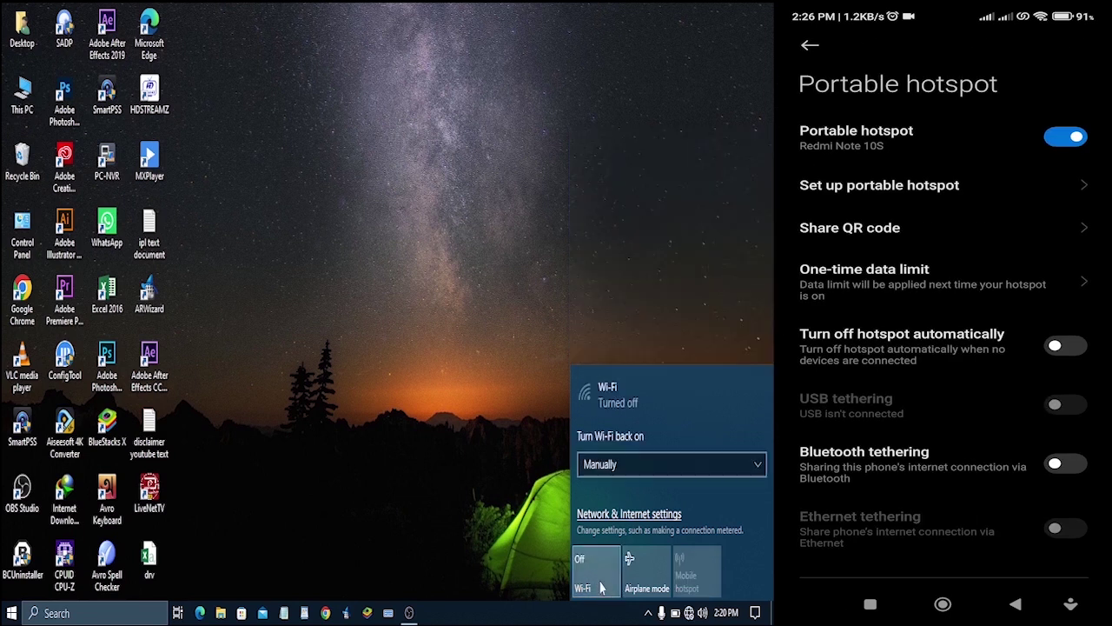
pyautogui.click(596, 575)
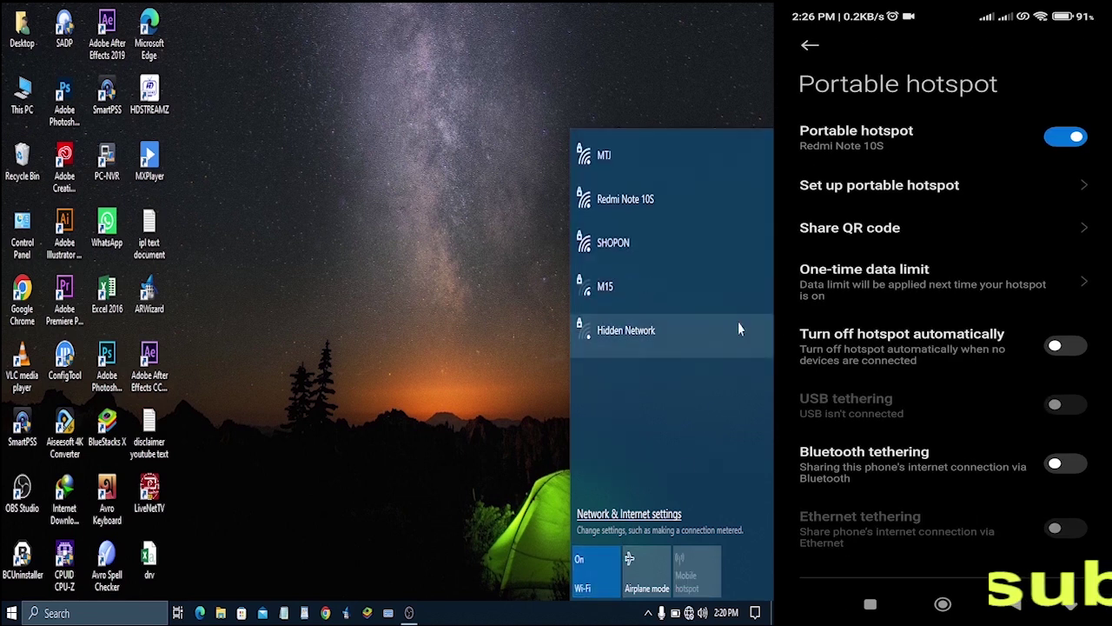
pyautogui.click(687, 199)
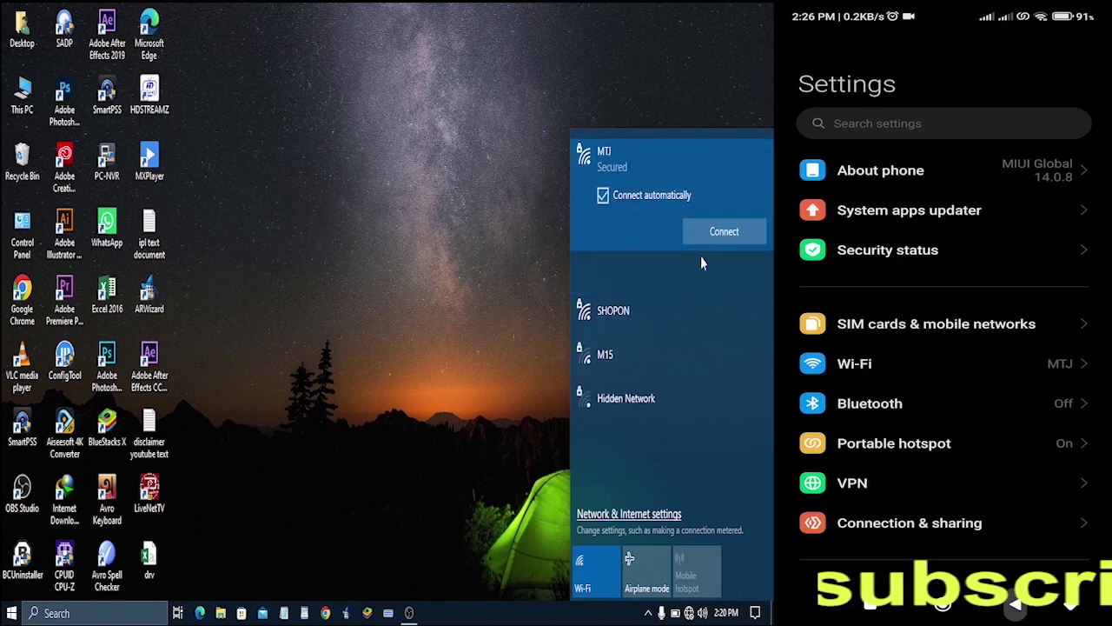
pyautogui.click(721, 270)
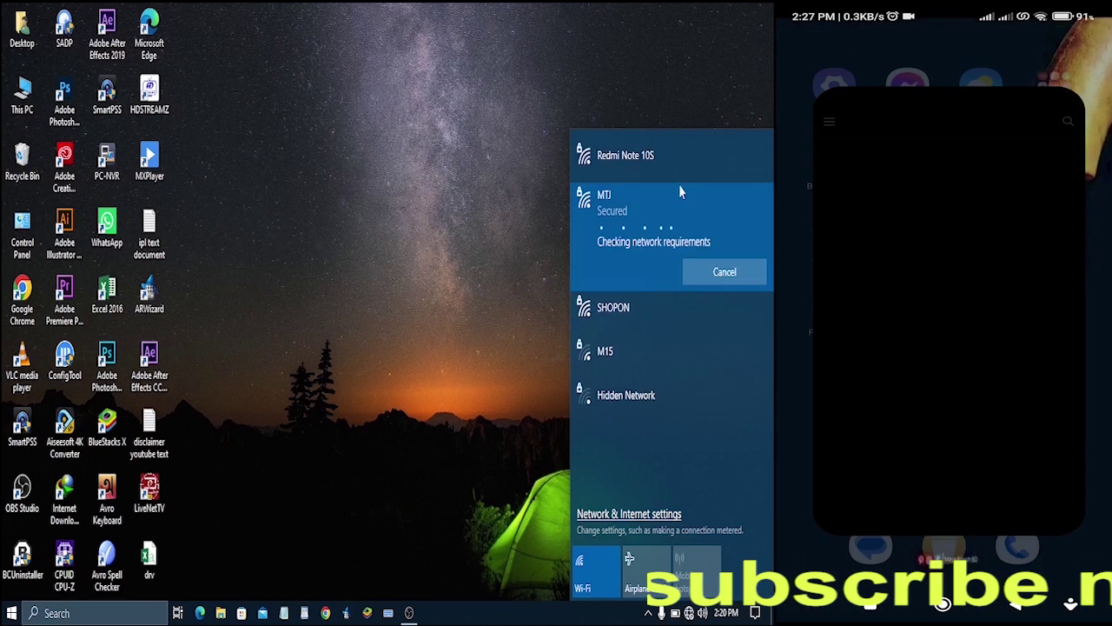
pyautogui.click(674, 175)
pyautogui.click(715, 235)
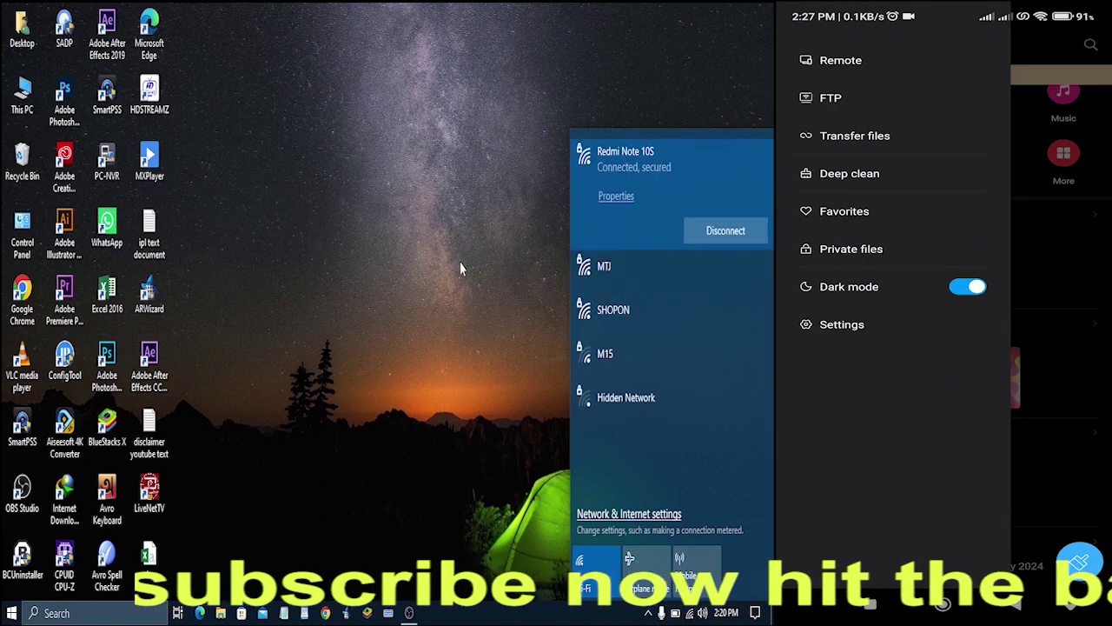
pyautogui.click(472, 254)
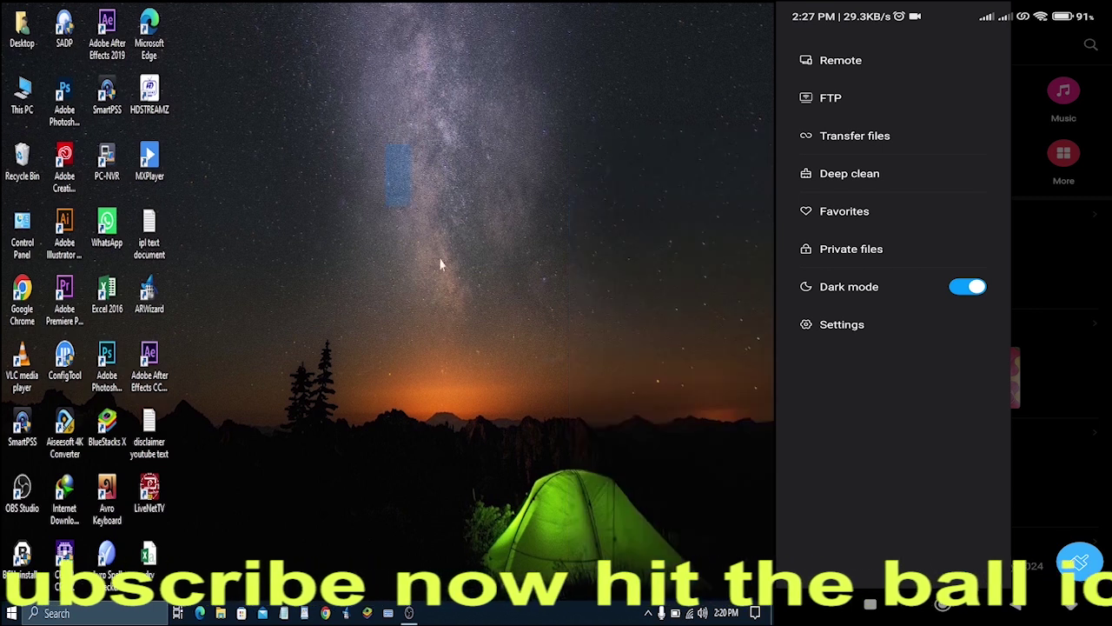
# Step: Check the PC's Wi-Fi connection to the Redmi Note 10S hotspot
pyautogui.rightClick(387, 147)
pyautogui.click(452, 194)
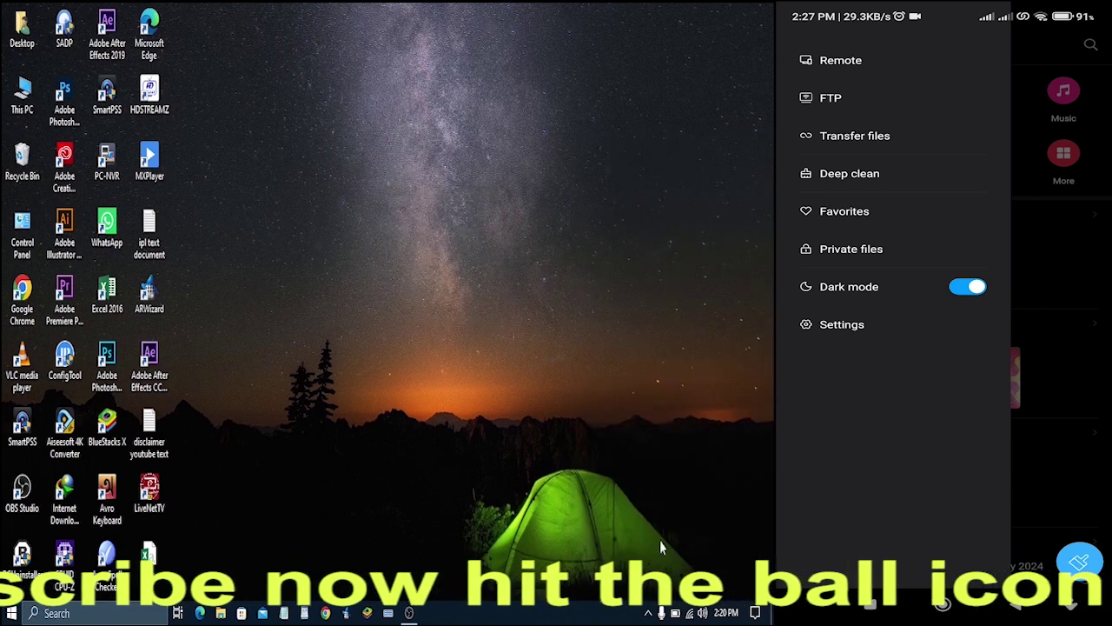
pyautogui.click(691, 614)
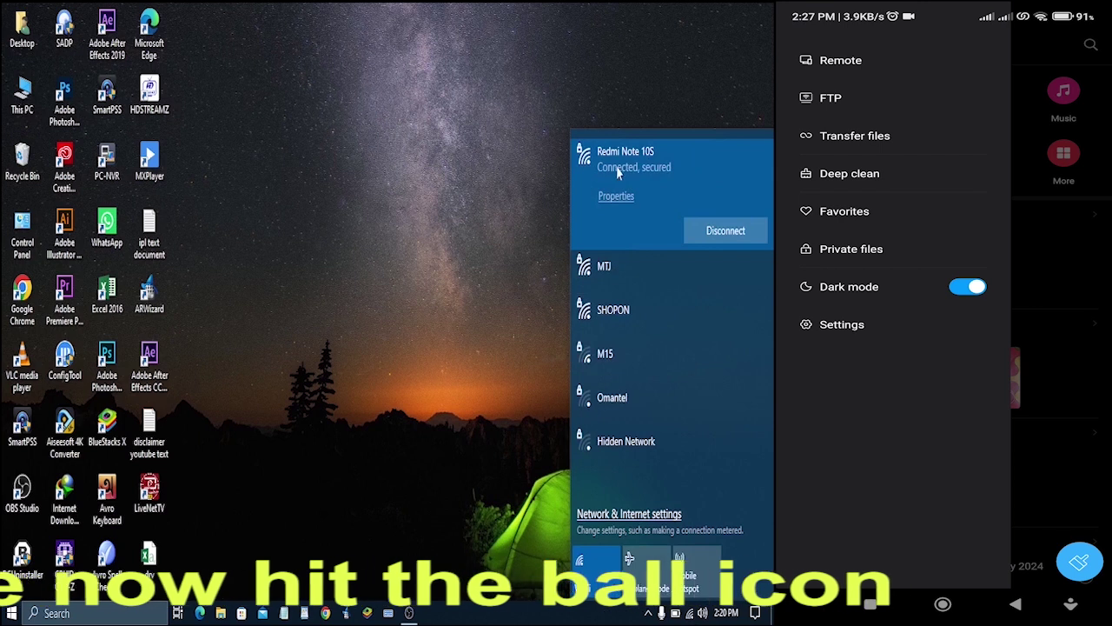
pyautogui.click(423, 164)
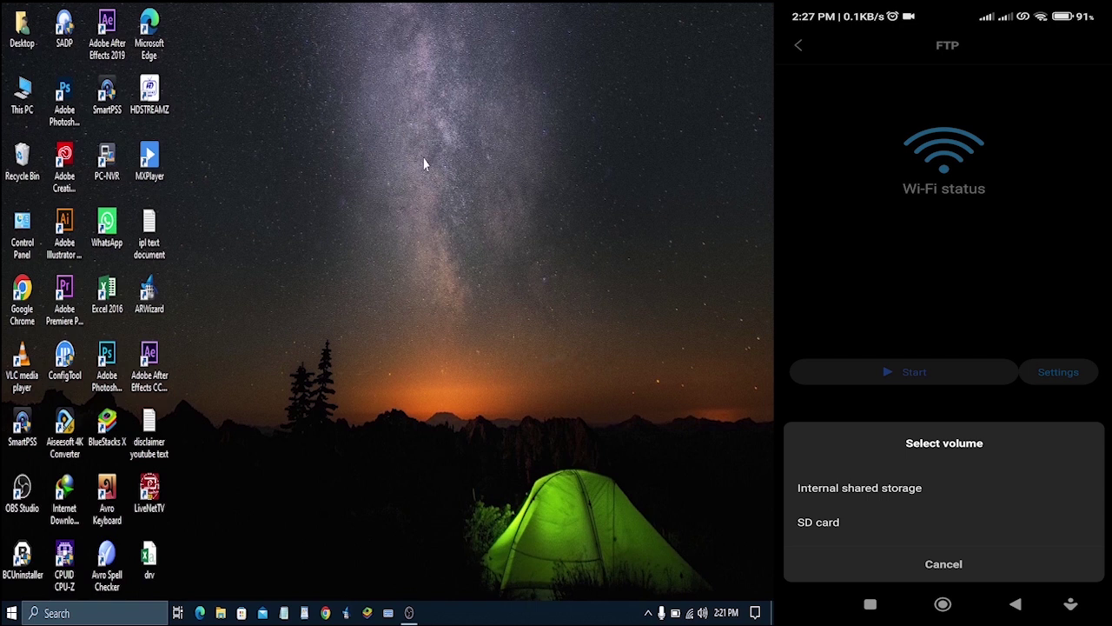
pyautogui.rightClick(234, 64)
pyautogui.click(295, 119)
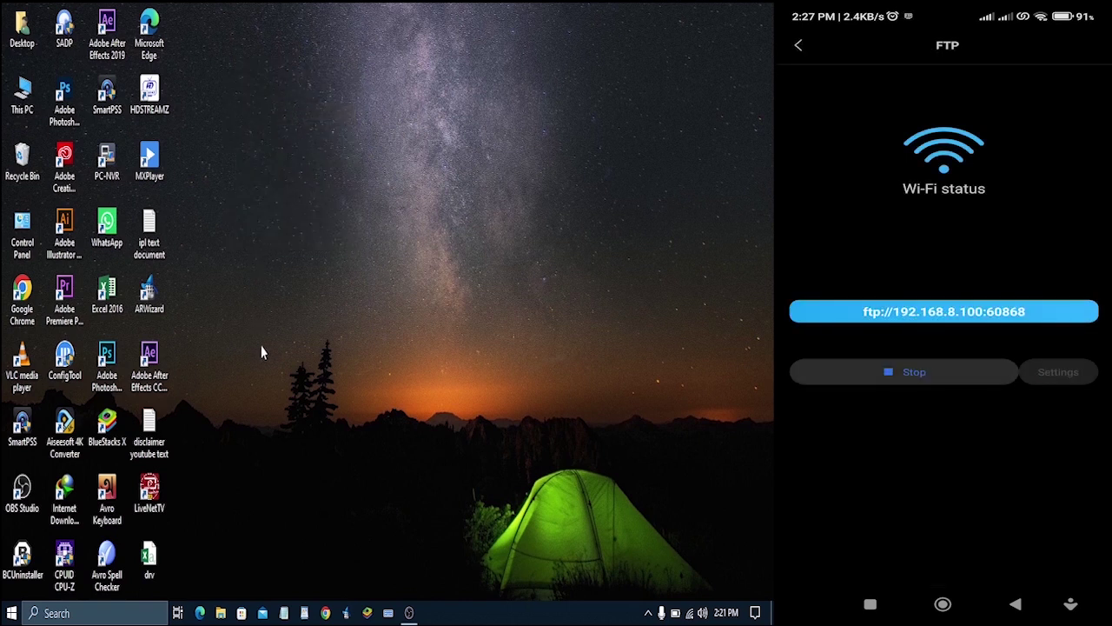
pyautogui.click(221, 613)
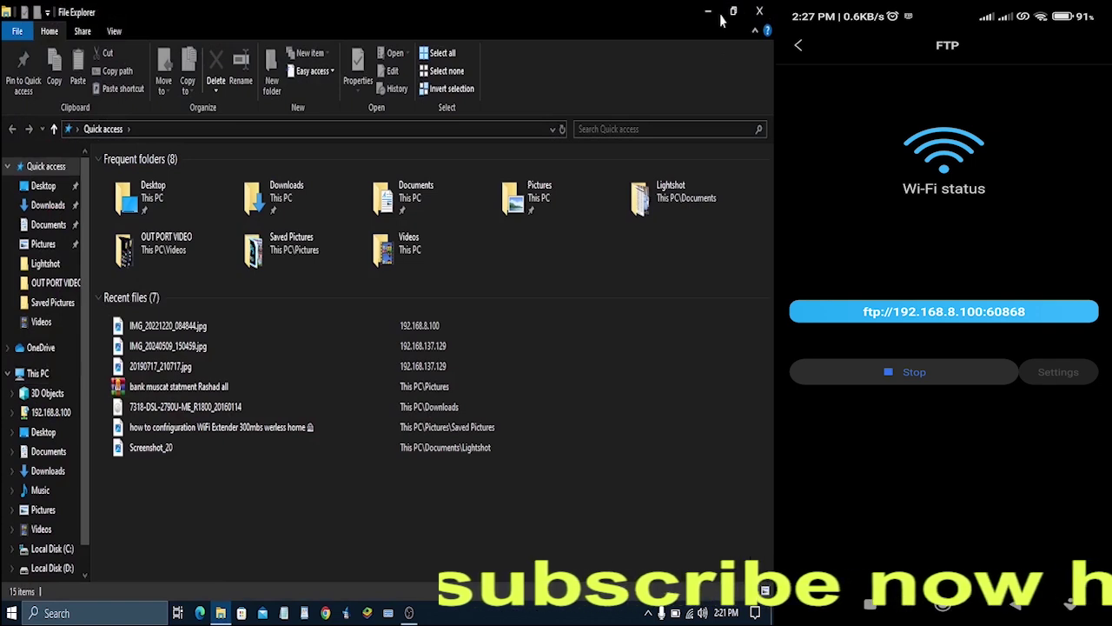
pyautogui.click(761, 11)
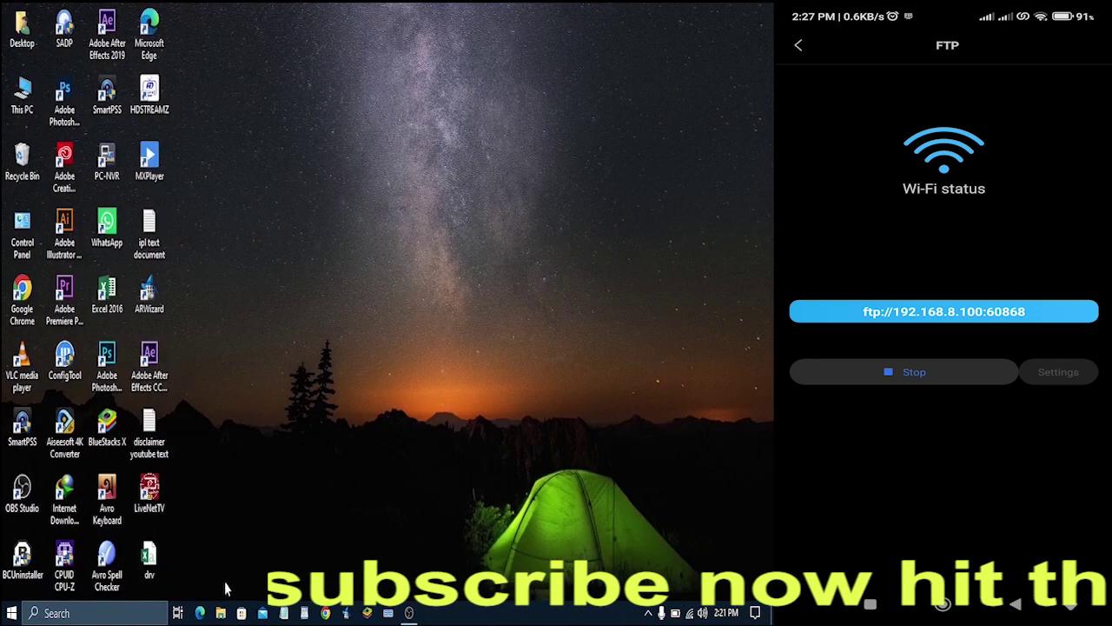
# Step: Open This PC and delete the existing 192.168.8.100 network location
pyautogui.rightClick(21, 98)
pyautogui.click(45, 108)
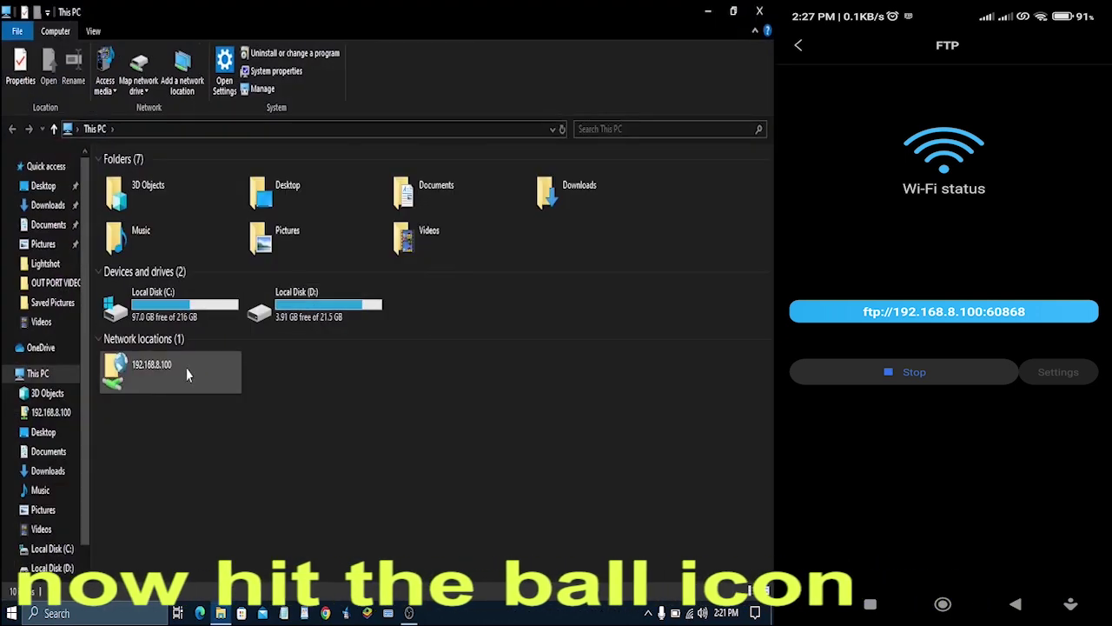
pyautogui.rightClick(186, 369)
pyautogui.click(228, 318)
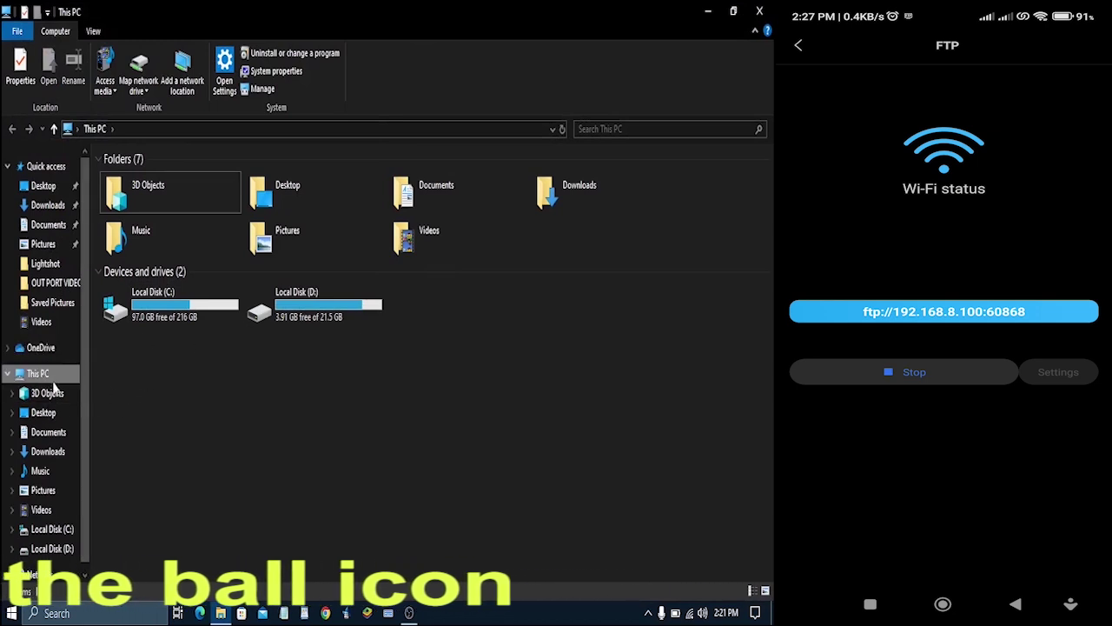
# Step: Start adding a network location in This PC and choose a custom network location
pyautogui.rightClick(134, 386)
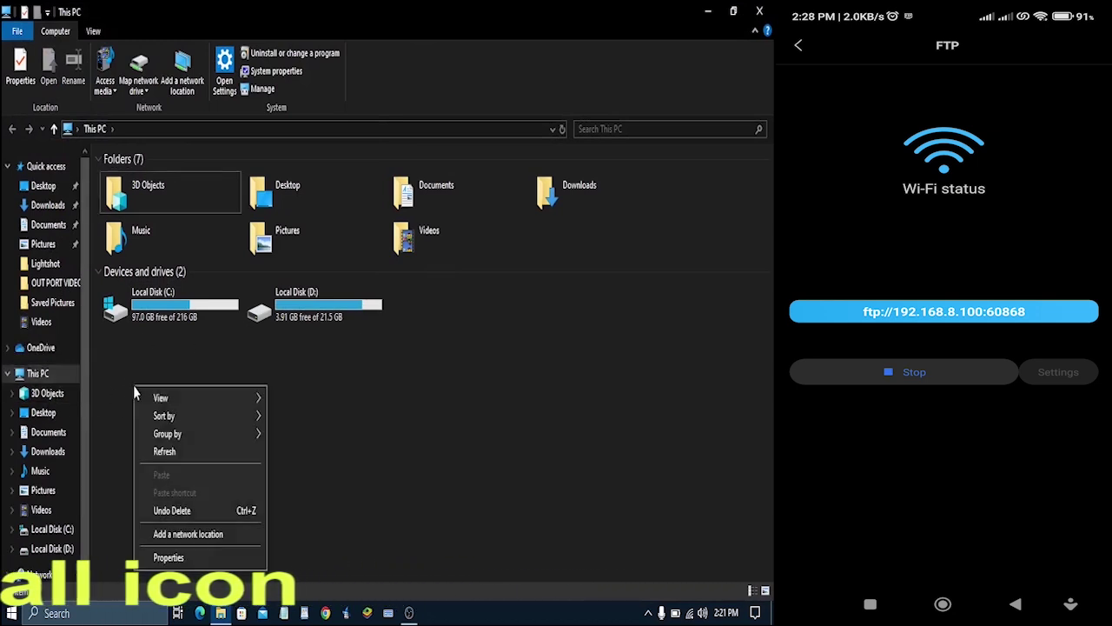
pyautogui.click(219, 536)
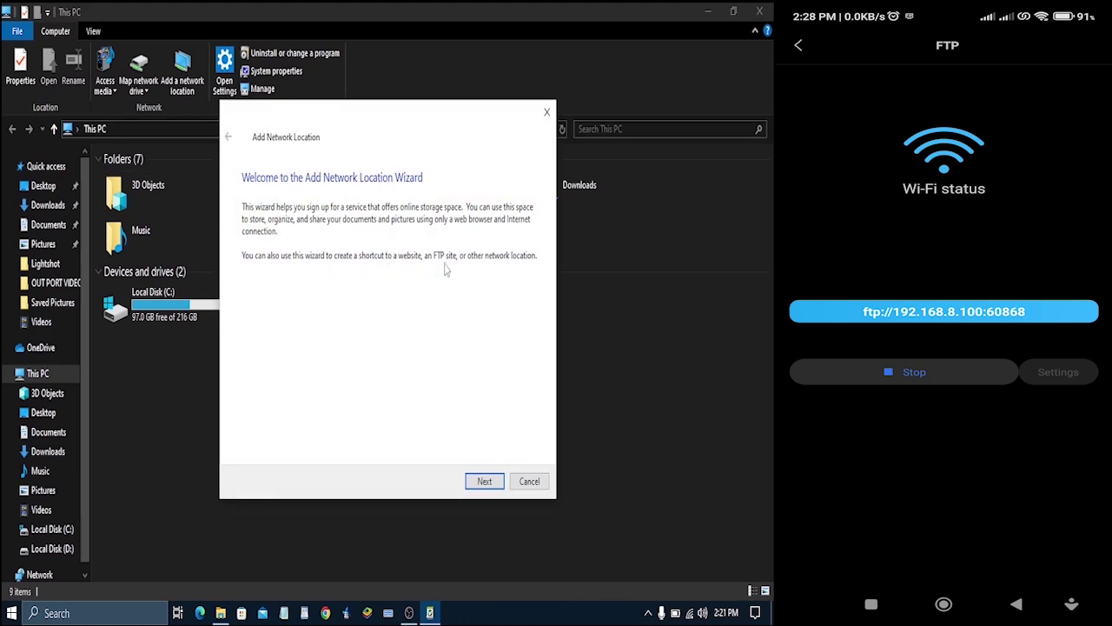
pyautogui.click(485, 485)
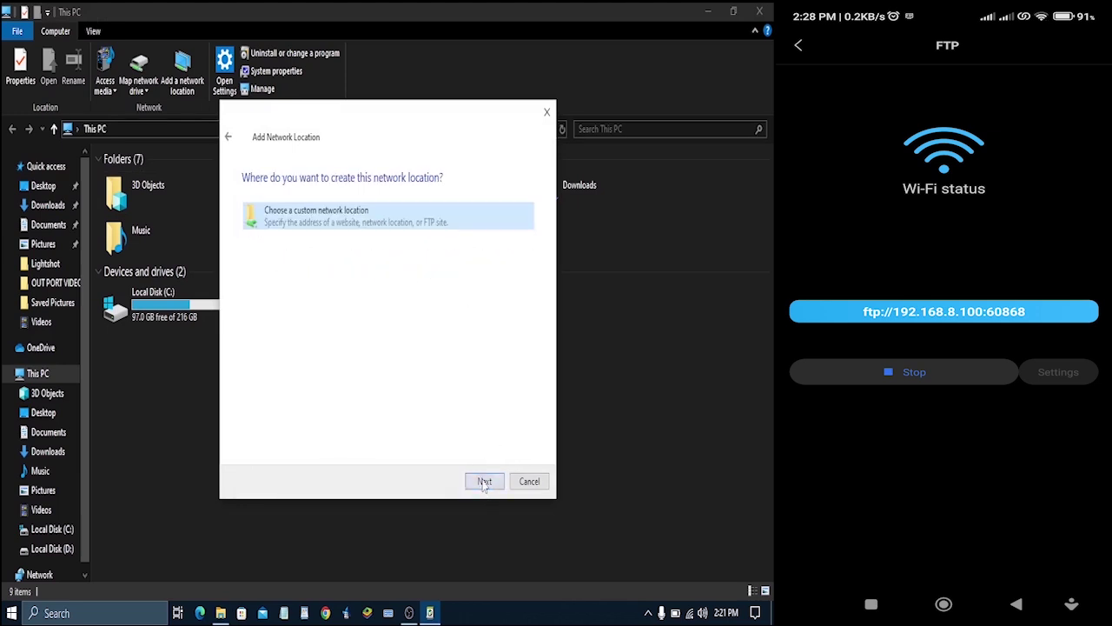
pyautogui.click(484, 482)
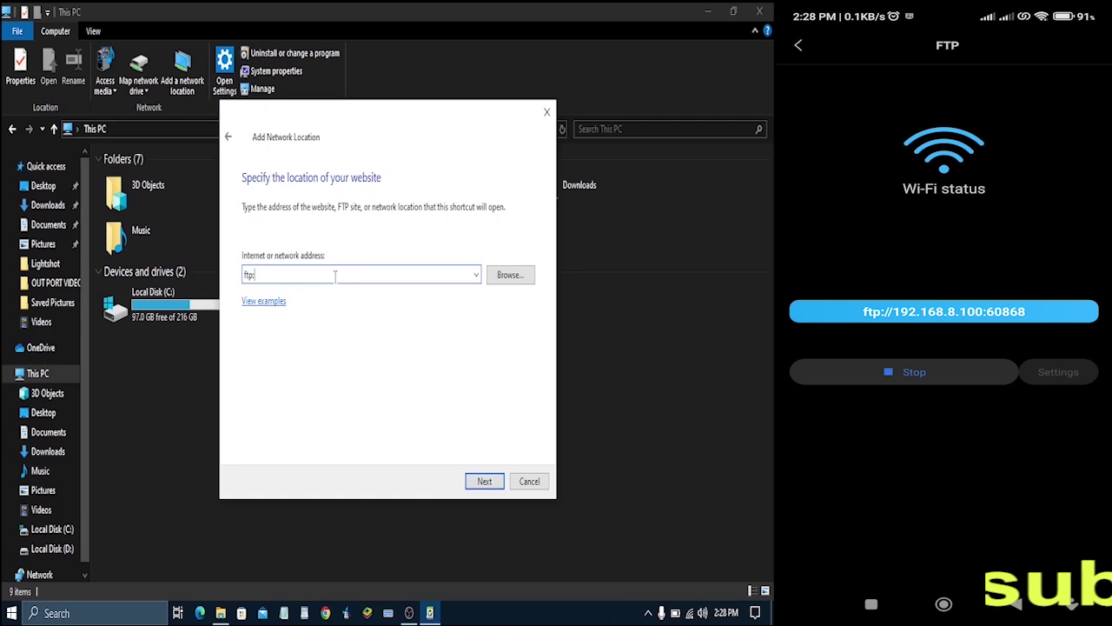
# Step: Set the network address to ftp://192.168.8.100:60868, the phone's FTP address, and continue
pyautogui.write('ftp://192')
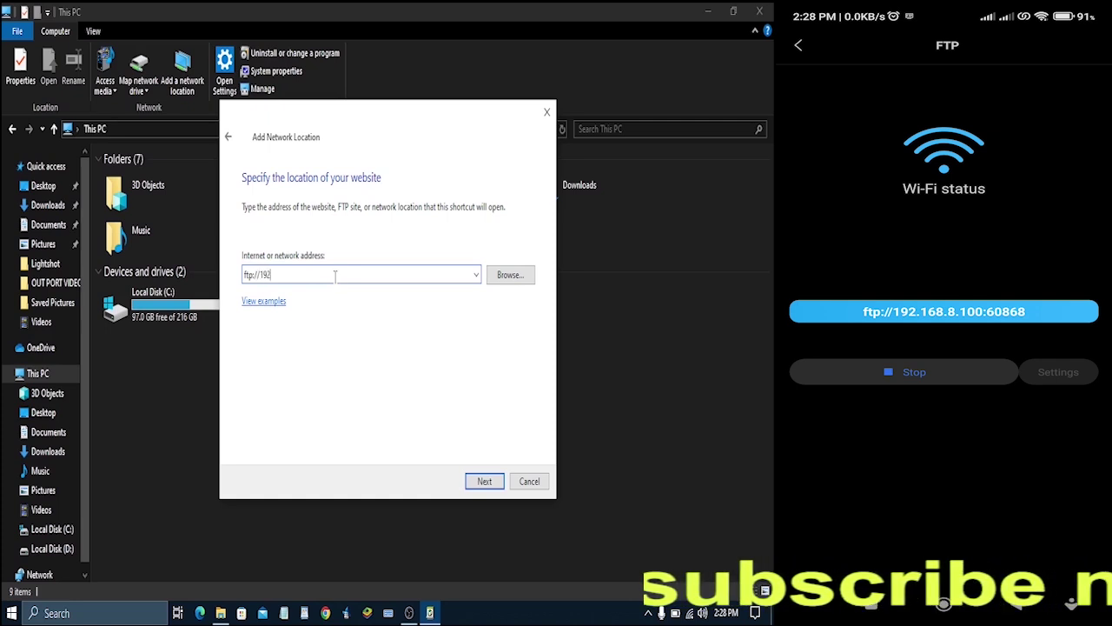
pyautogui.write('.')
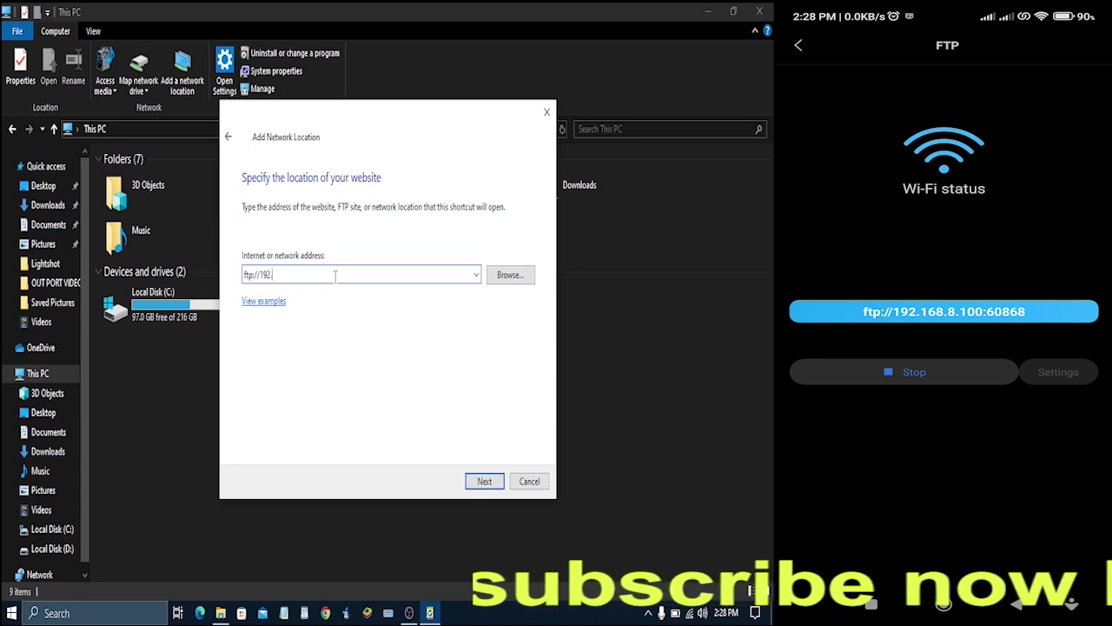
pyautogui.write('168.8.')
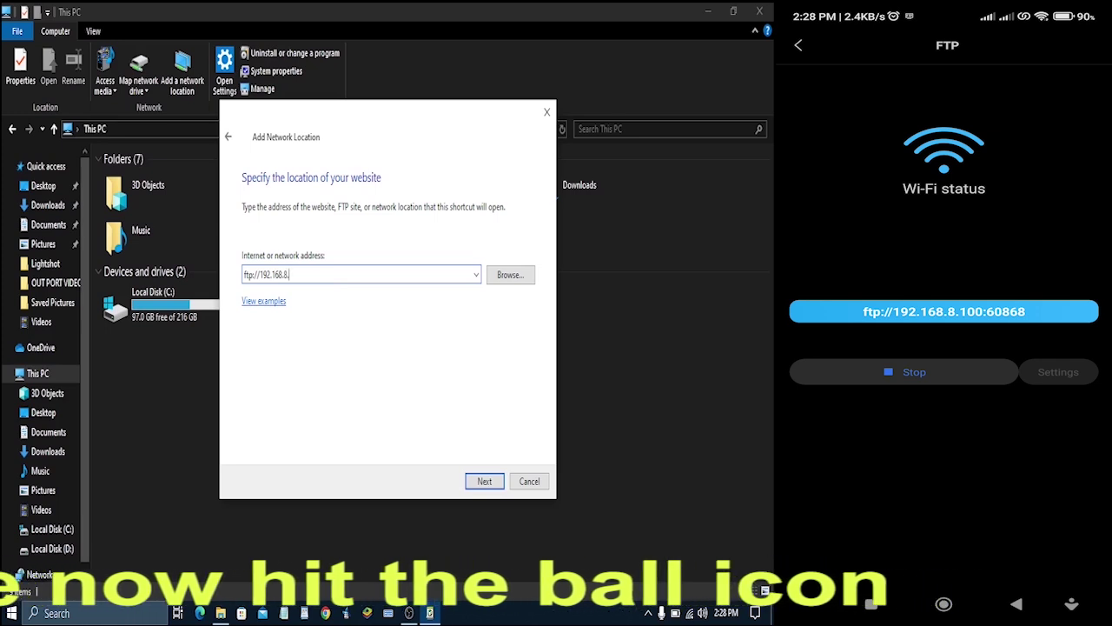
pyautogui.write('100:60868')
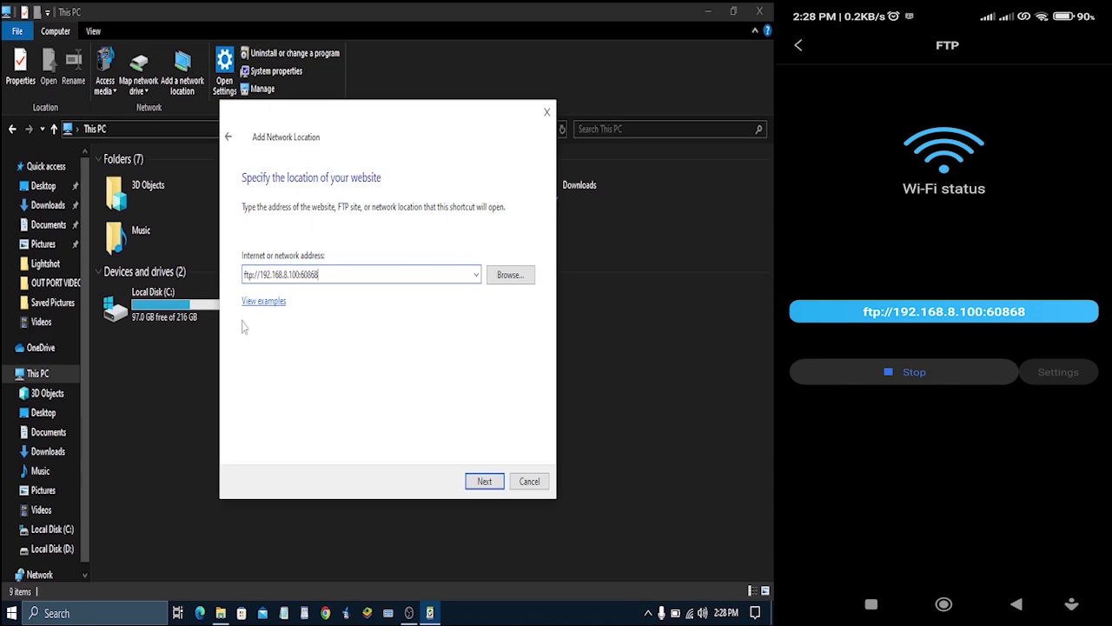
pyautogui.click(484, 481)
# Step: Keep 192.168.8.100 as the network location's name and finish the wizard so that the location opens
pyautogui.click(484, 481)
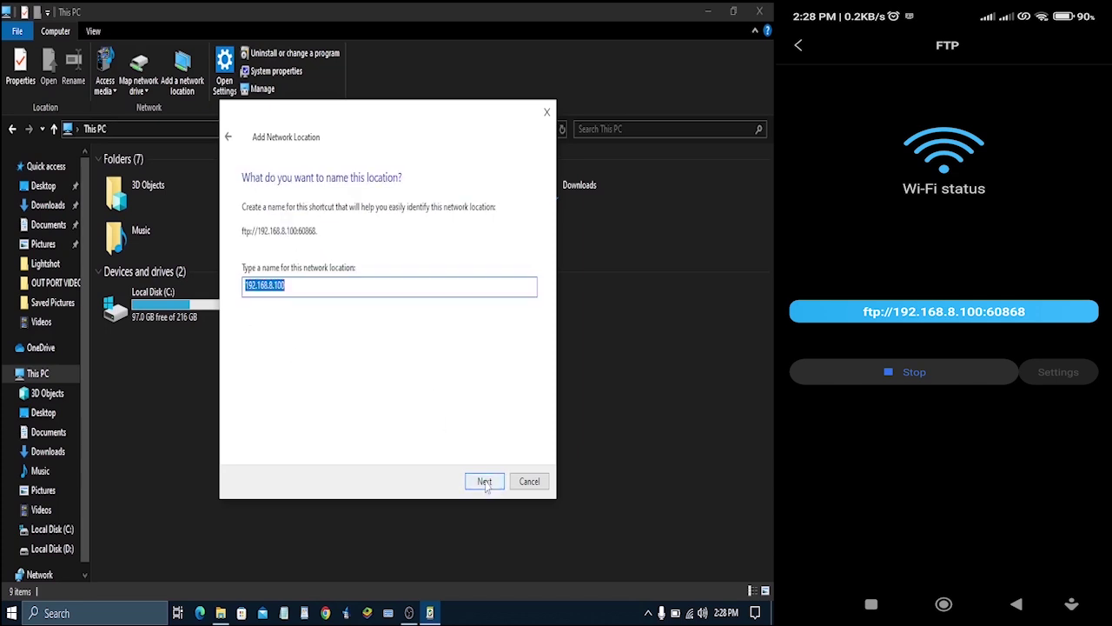
pyautogui.click(484, 481)
pyautogui.click(484, 481)
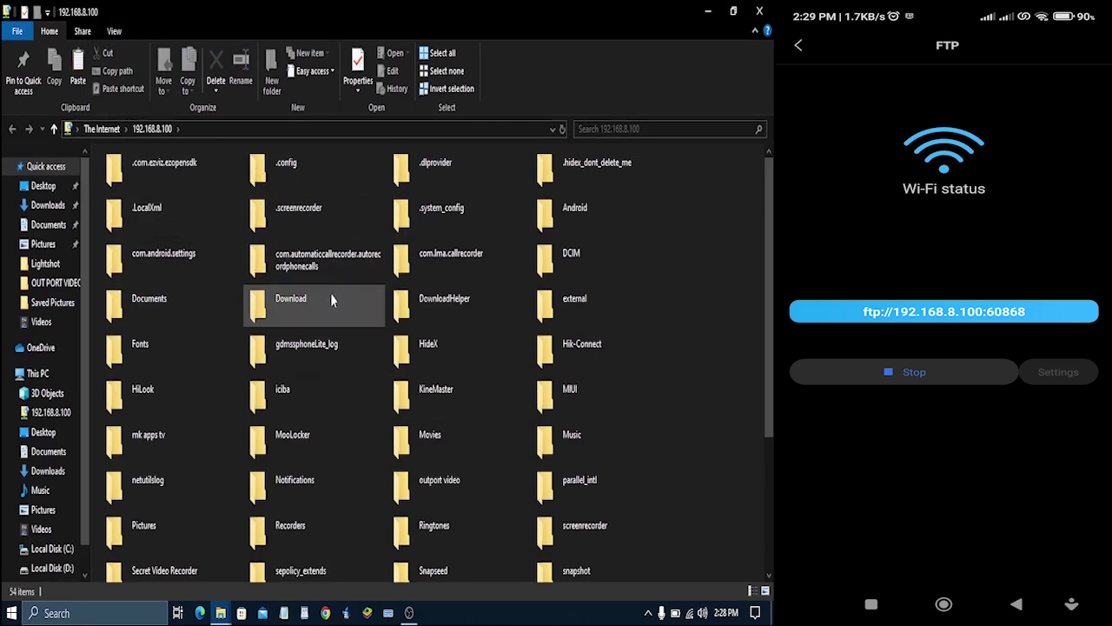
# Step: Open the Camera folder inside DCIM on the phone's network location and look through its photos
pyautogui.click(608, 272)
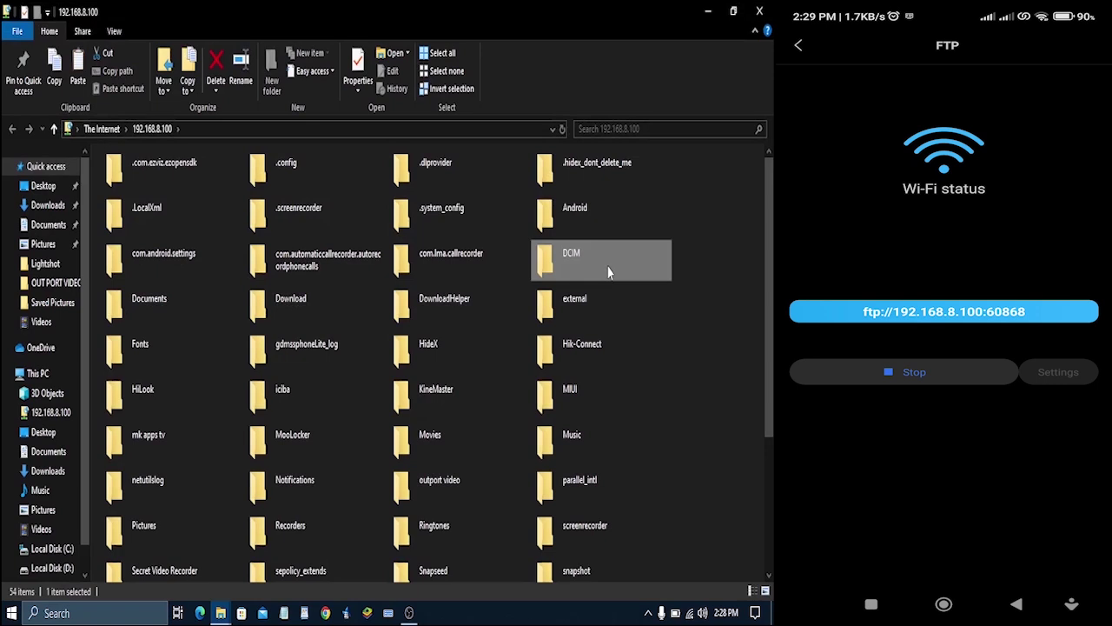
pyautogui.rightClick(608, 272)
pyautogui.click(623, 278)
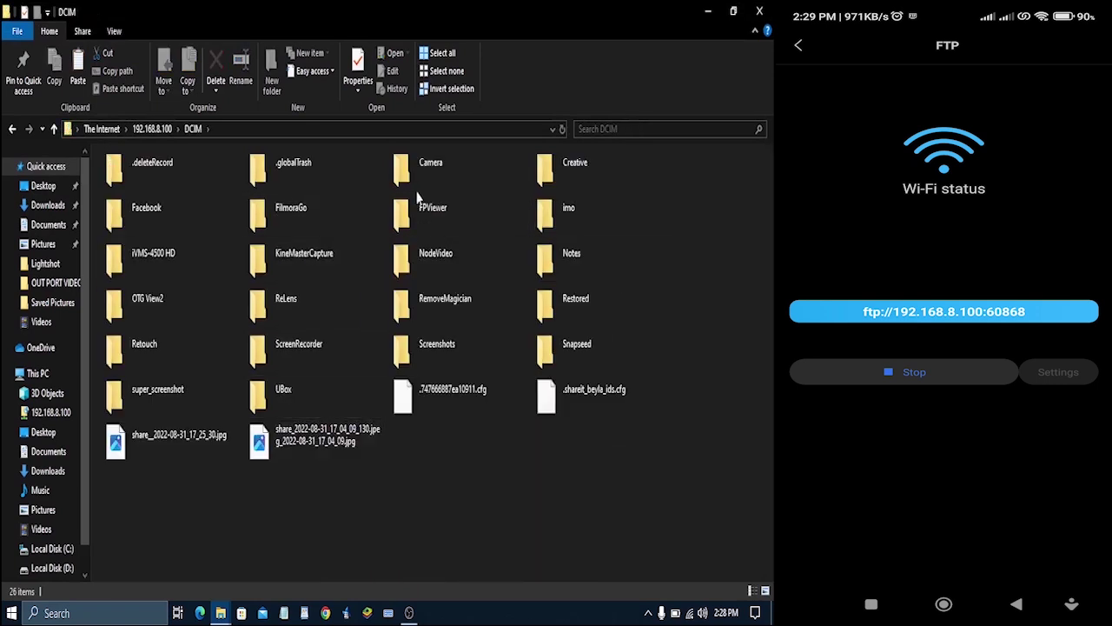
pyautogui.rightClick(466, 173)
pyautogui.click(495, 186)
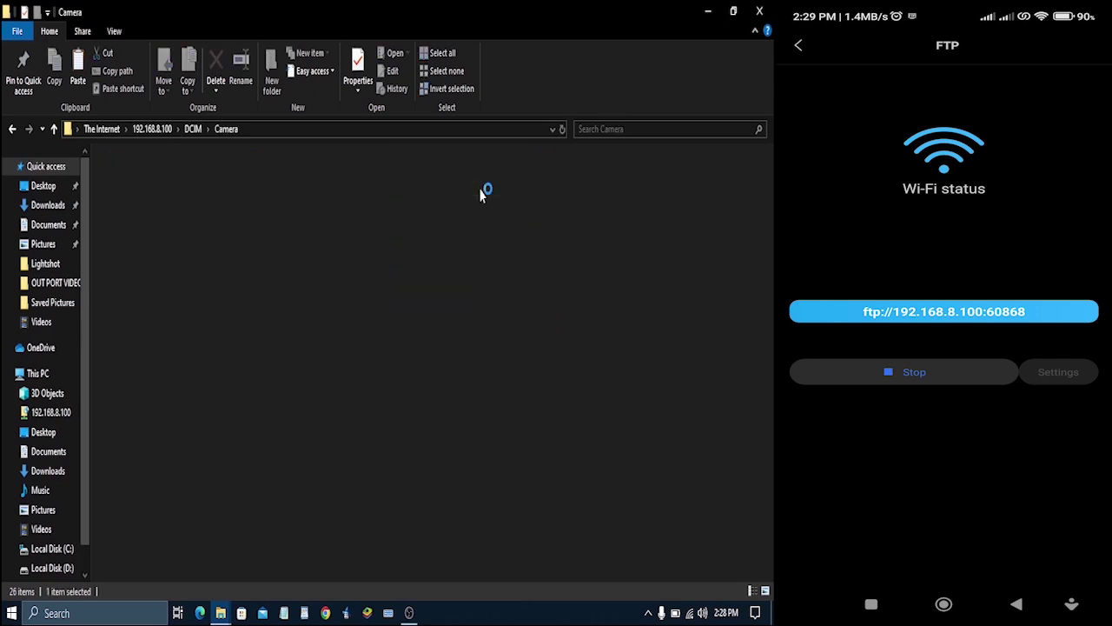
pyautogui.scroll(-10, 325, 373)
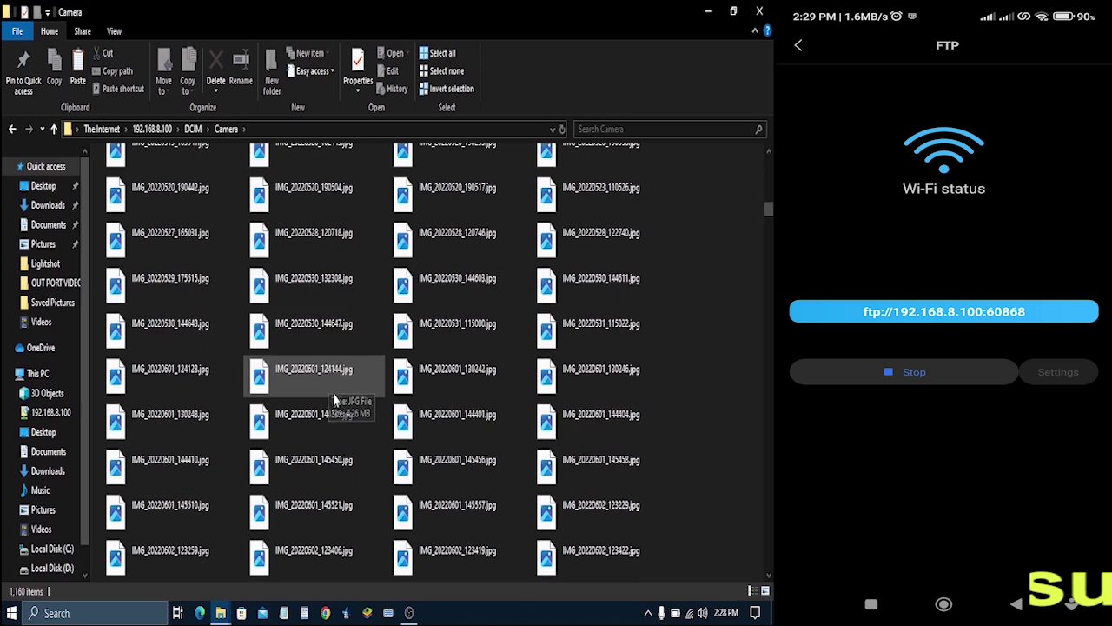
pyautogui.scroll(-20, 333, 400)
pyautogui.scroll(-20, 339, 444)
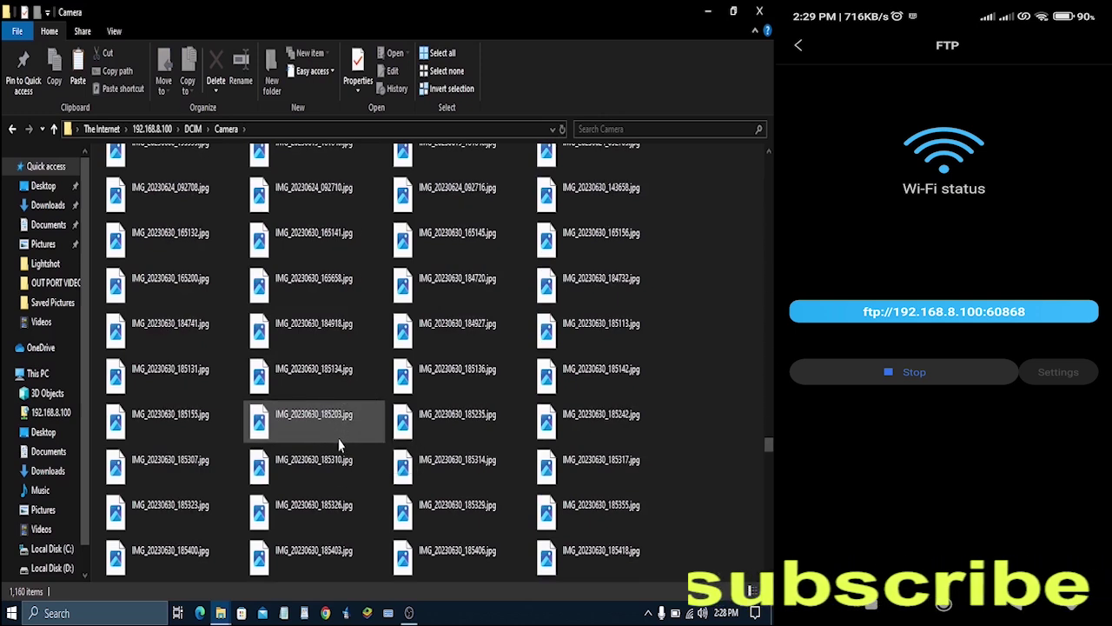
pyautogui.scroll(20, 339, 445)
pyautogui.scroll(15, 338, 443)
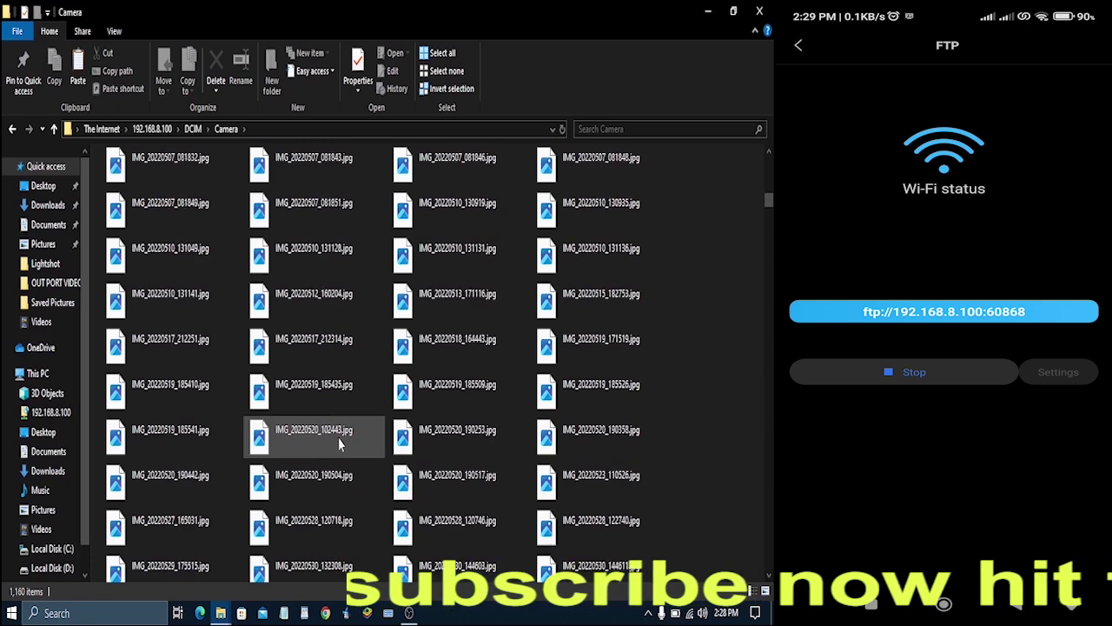
pyautogui.scroll(5, 338, 443)
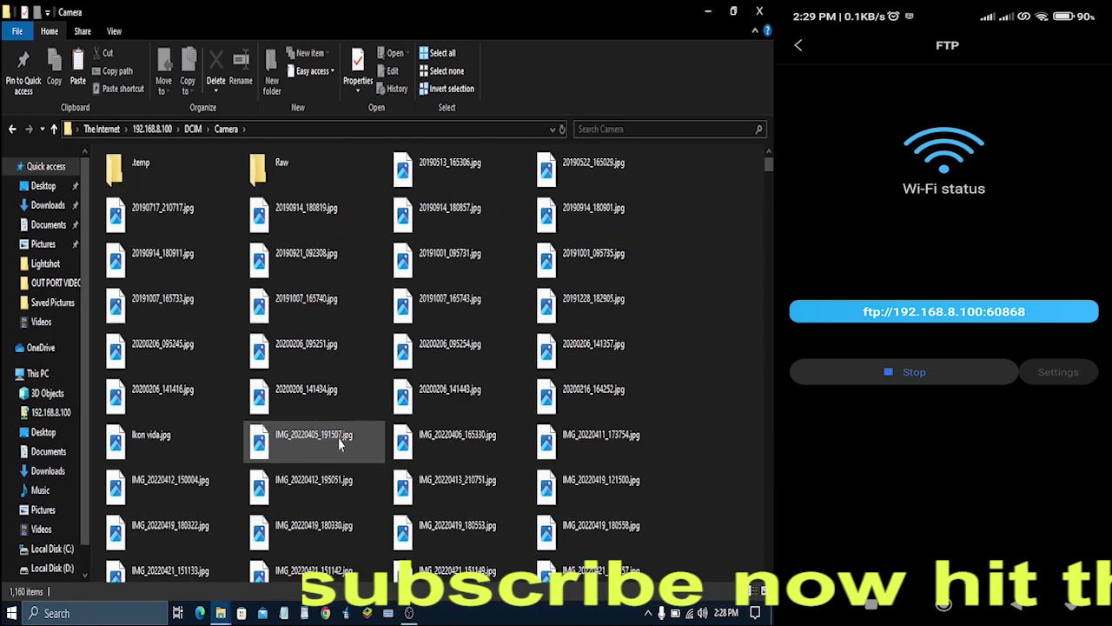
# Step: Copy the image A-clear-close-up-photo-of-a-woman from the PC's Pictures folder
pyautogui.click(42, 244)
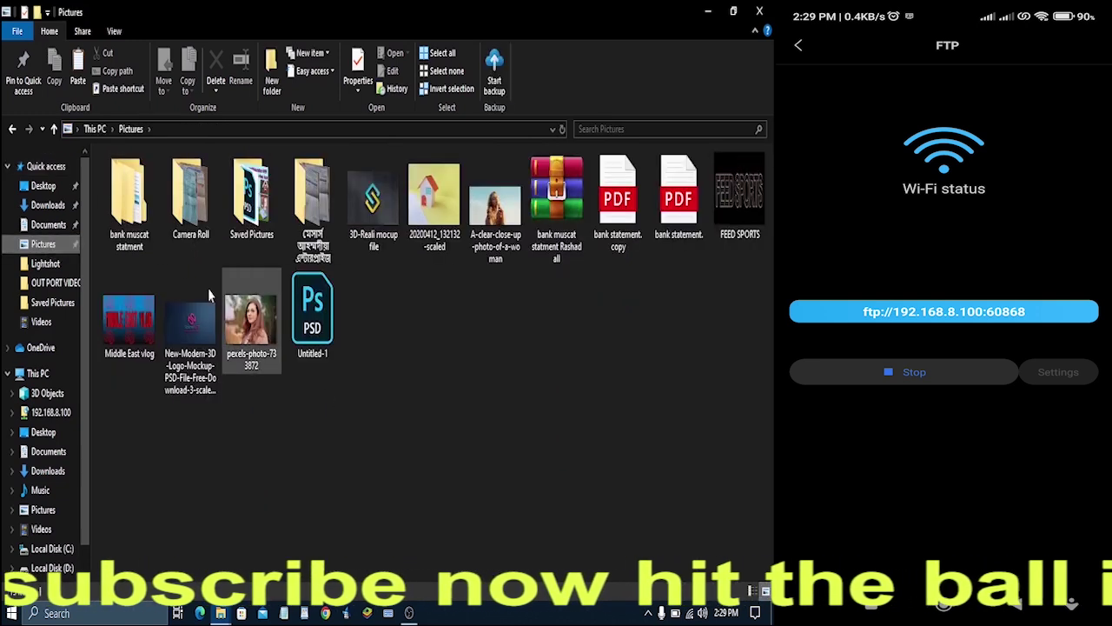
pyautogui.rightClick(489, 221)
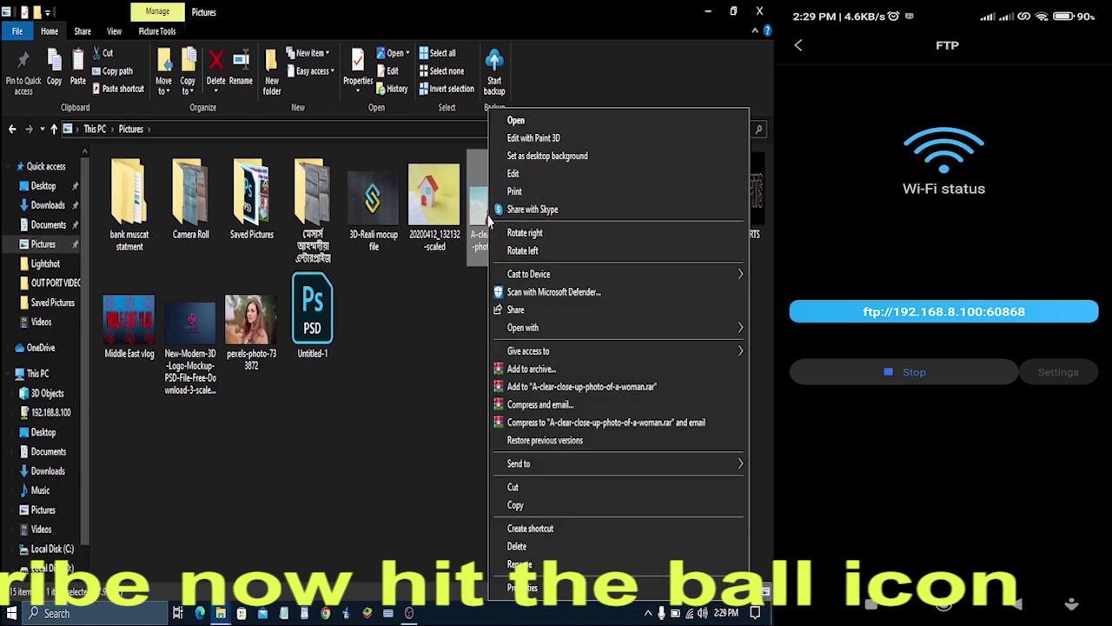
pyautogui.click(515, 507)
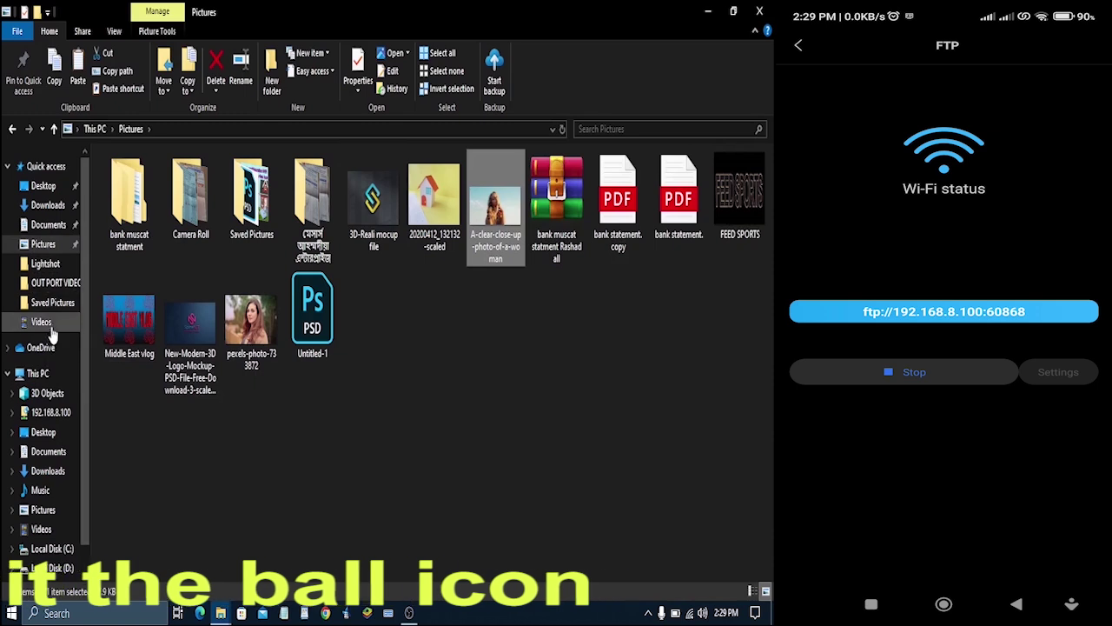
# Step: Paste the copied image into the Camera folder inside DCIM on the phone's network location 192.168.8.100
pyautogui.click(37, 372)
pyautogui.rightClick(159, 366)
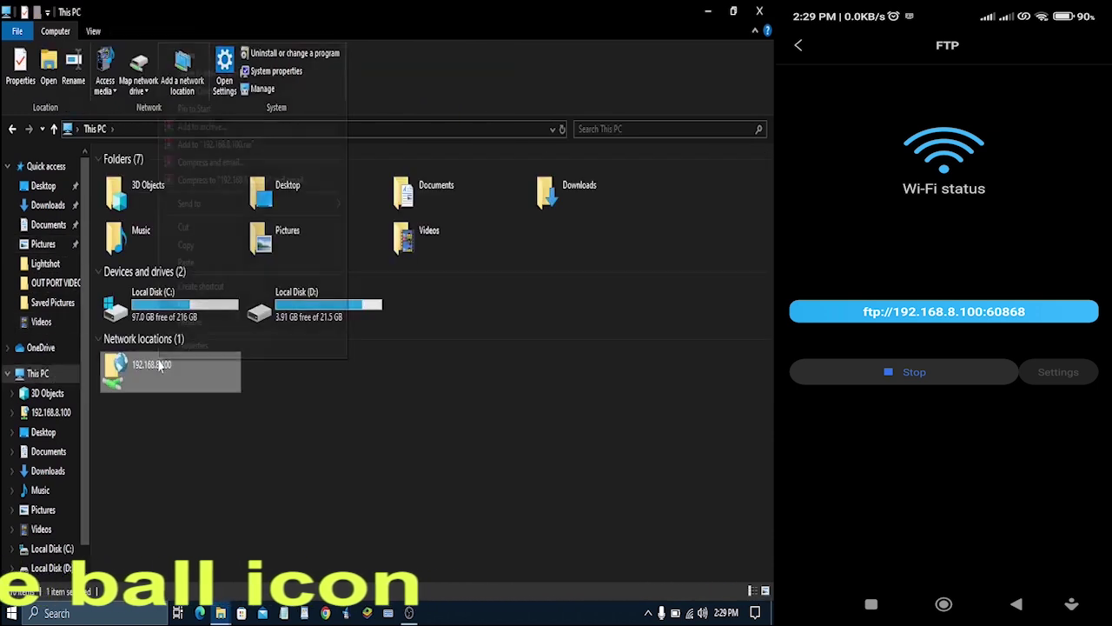
pyautogui.click(182, 54)
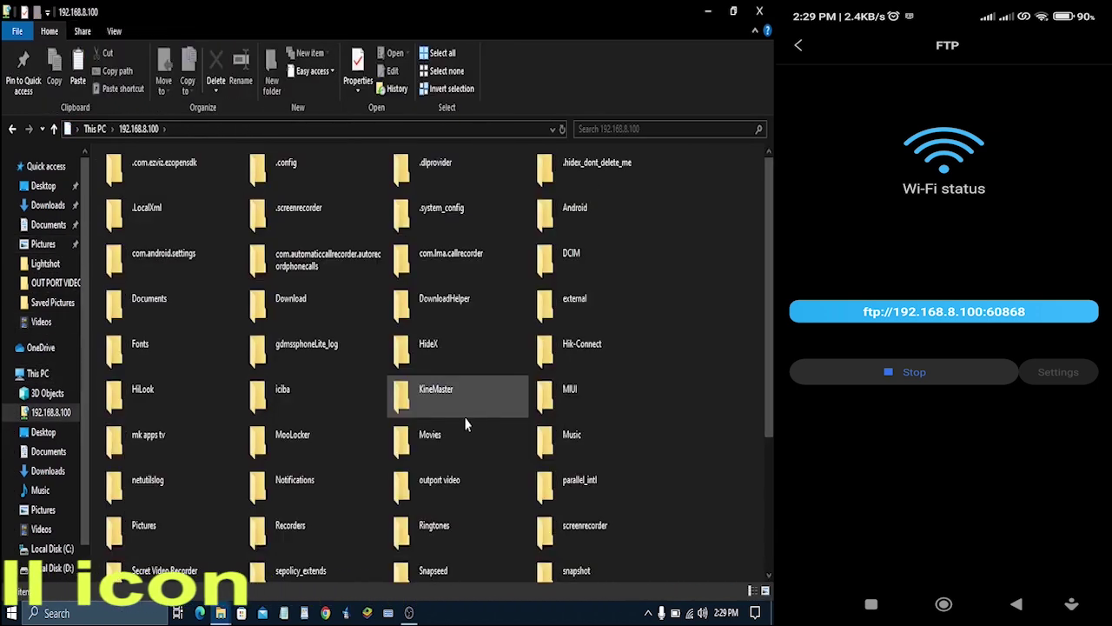
pyautogui.doubleClick(608, 266)
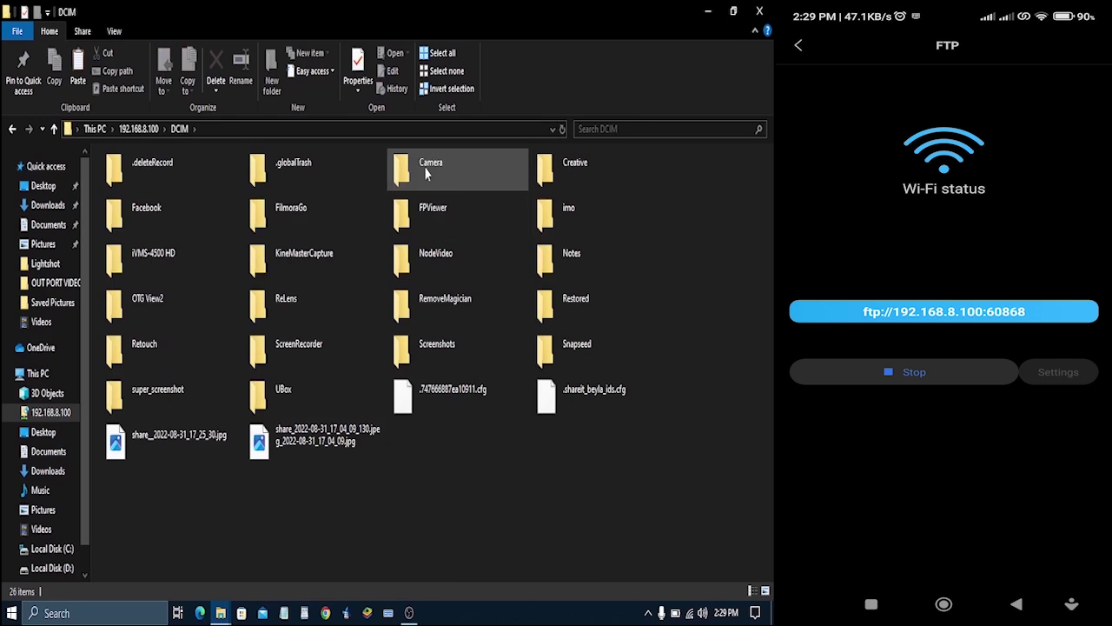
pyautogui.doubleClick(426, 171)
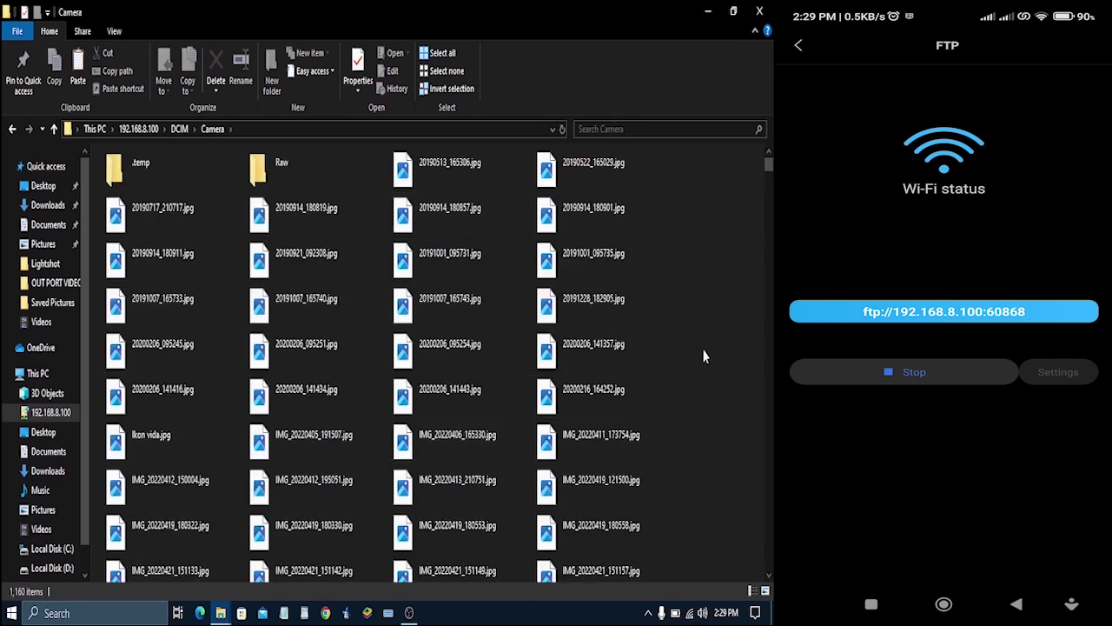
pyautogui.rightClick(703, 345)
pyautogui.click(686, 426)
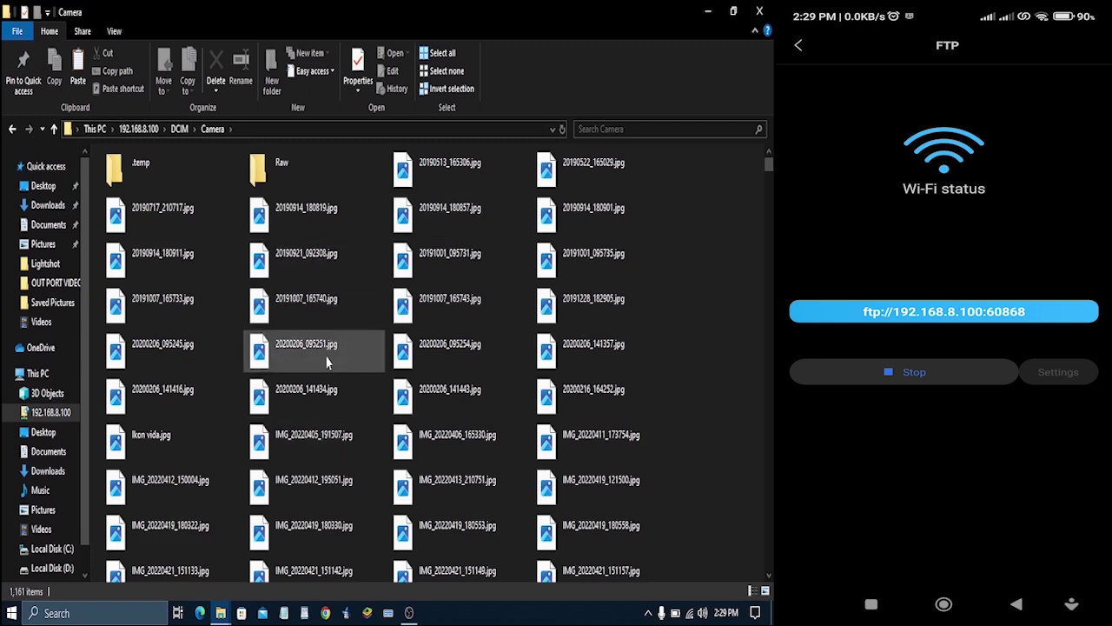
# Step: Close both open File Explorer windows to get back to the desktop
pyautogui.click(761, 10)
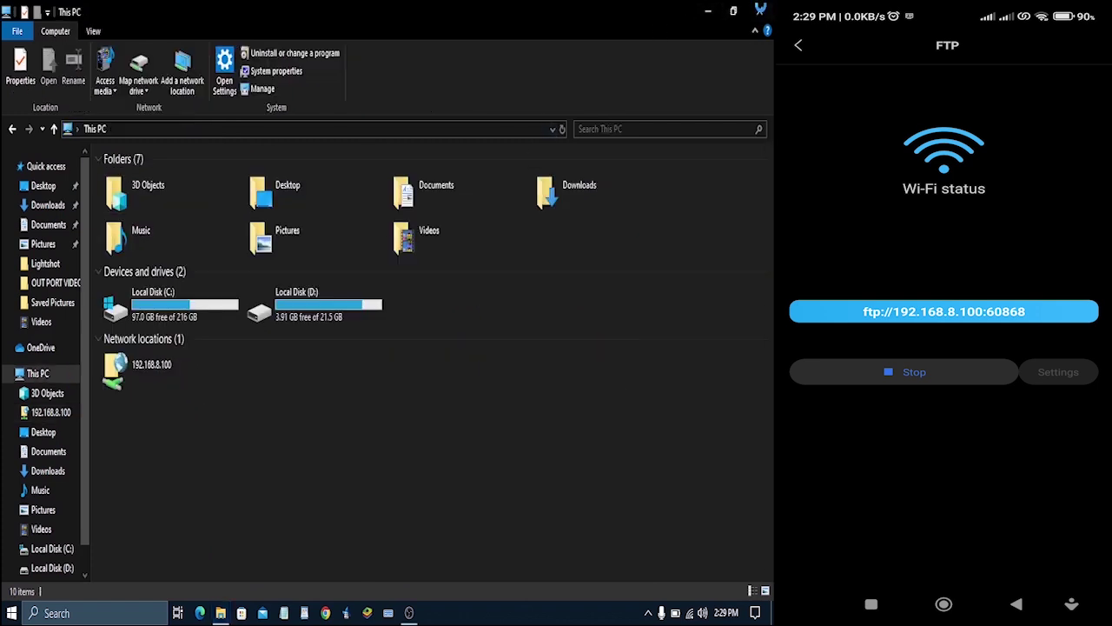
pyautogui.click(761, 10)
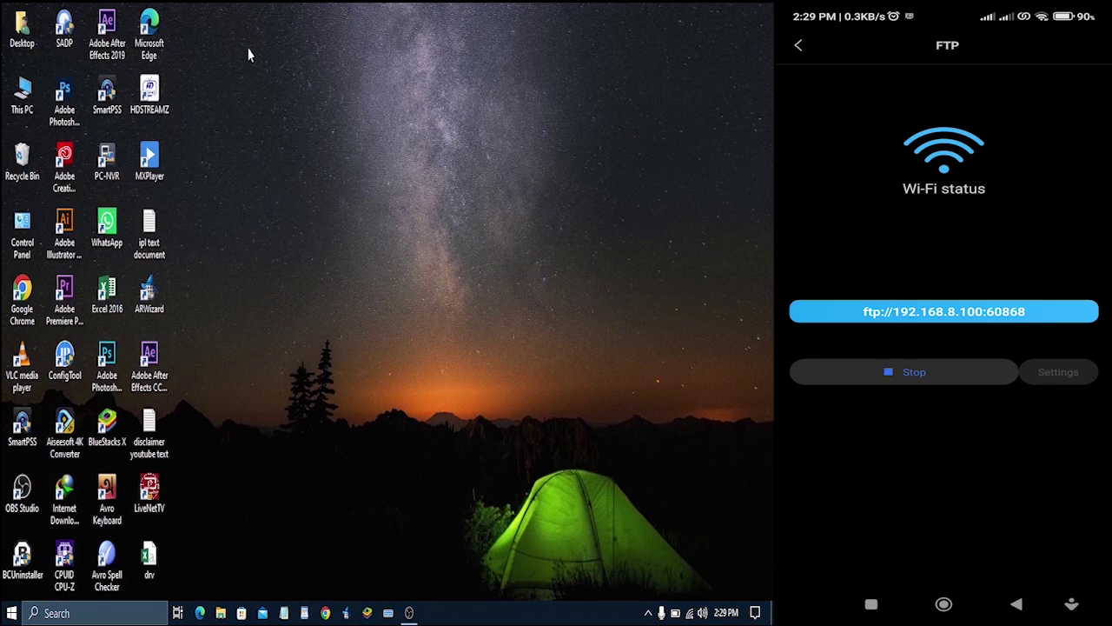
pyautogui.moveTo(242, 42); pyautogui.dragTo(423, 443)
pyautogui.rightClick(243, 40)
pyautogui.click(300, 90)
pyautogui.rightClick(247, 82)
pyautogui.click(293, 133)
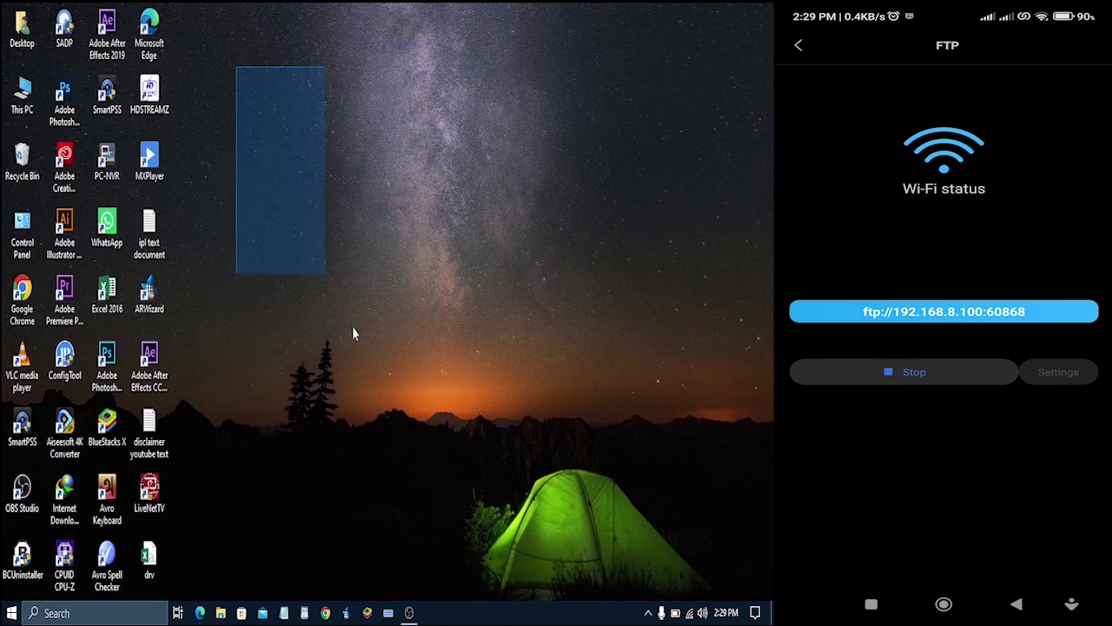
pyautogui.rightClick(238, 67)
pyautogui.click(288, 113)
pyautogui.rightClick(247, 63)
pyautogui.click(291, 111)
pyautogui.rightClick(248, 100)
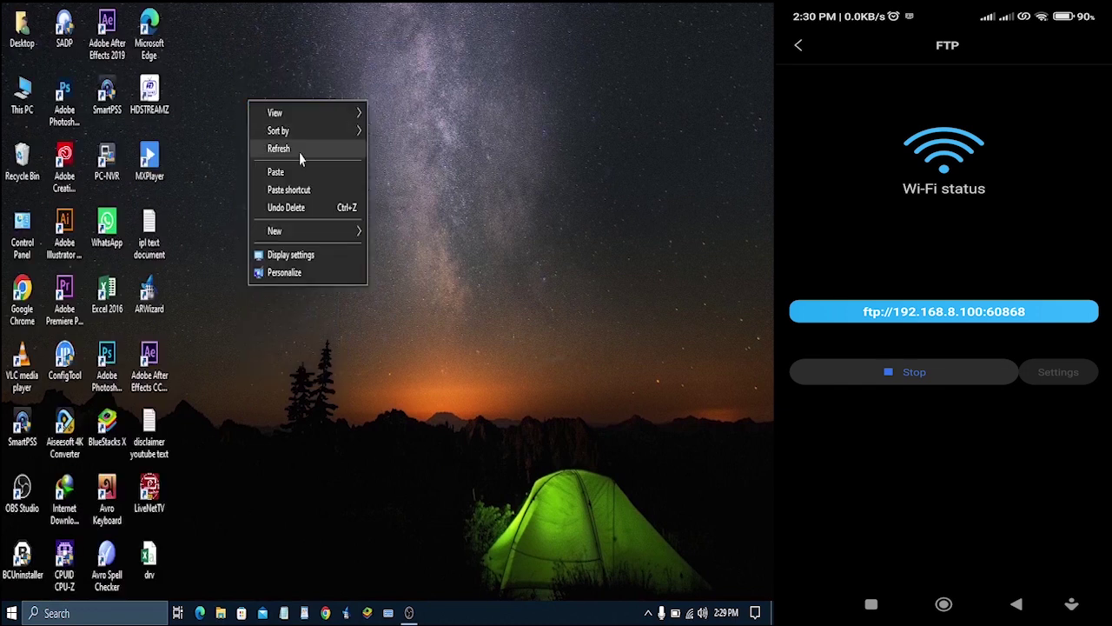
pyautogui.click(298, 151)
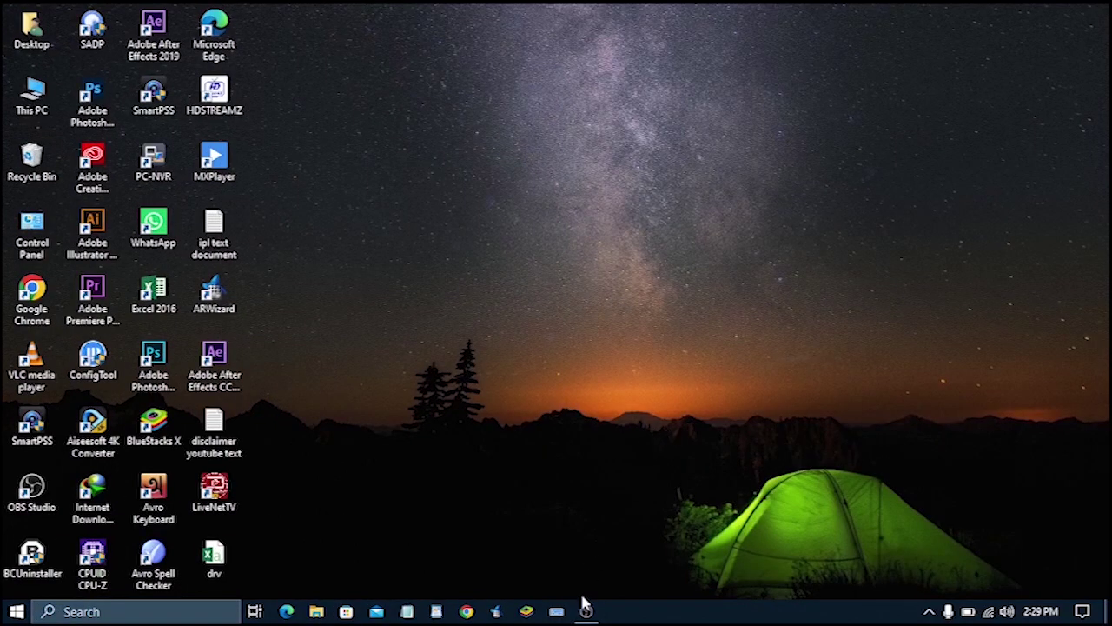